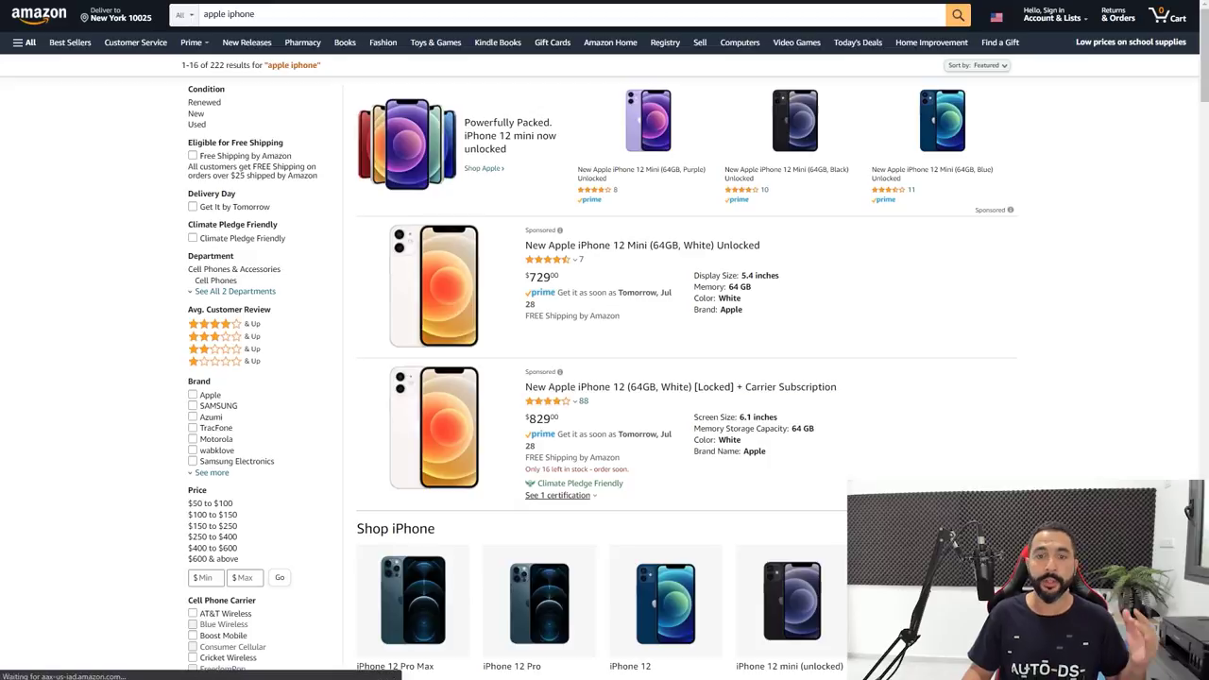
Open the New Apple iPhone 12 Mini (64GB, Black) Unlocked page and select the product ID in its web address
scroll(789, 239, "down", 2)
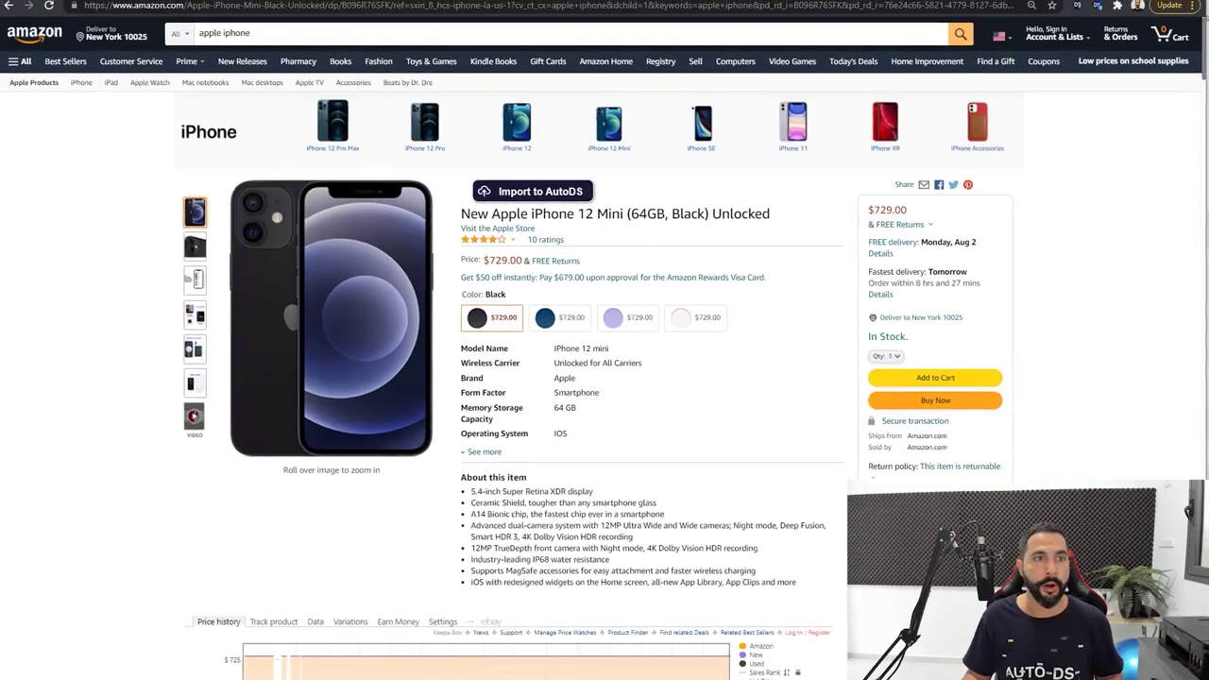
left_click(547, 10)
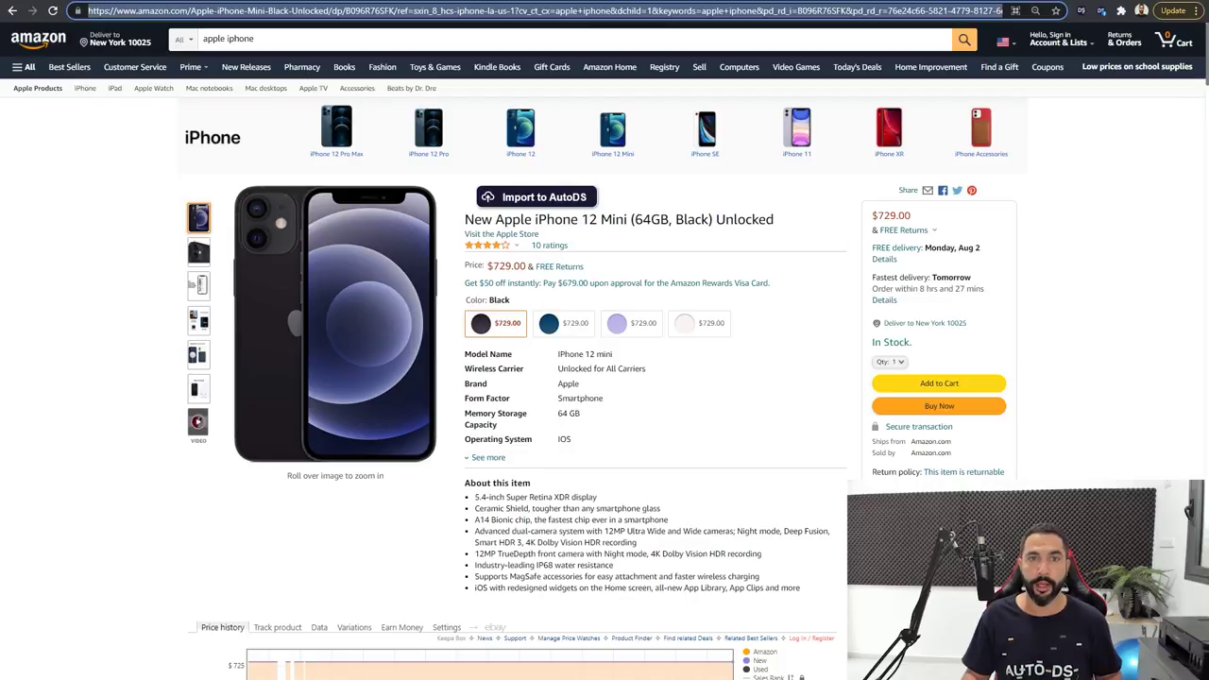
double_click(369, 10)
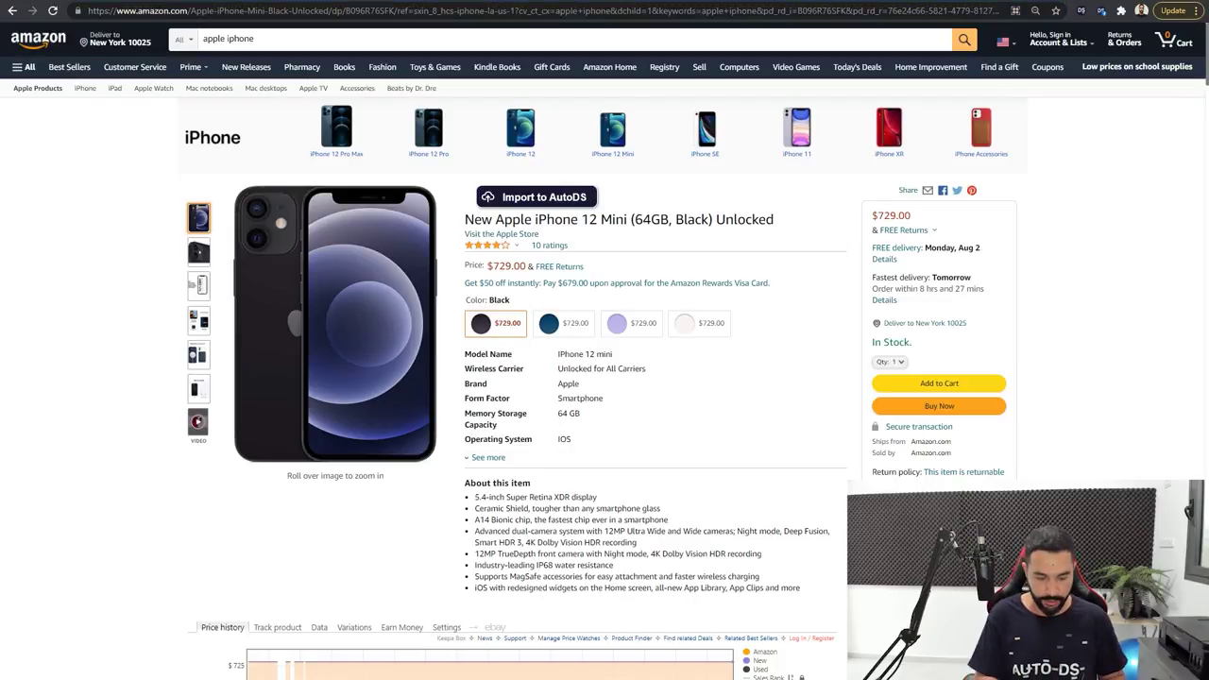
Search the iPhone 12 Mini product page for ASIN and select its value in the technical details
key("ctrl+f")
type("SIN")
key("Return")
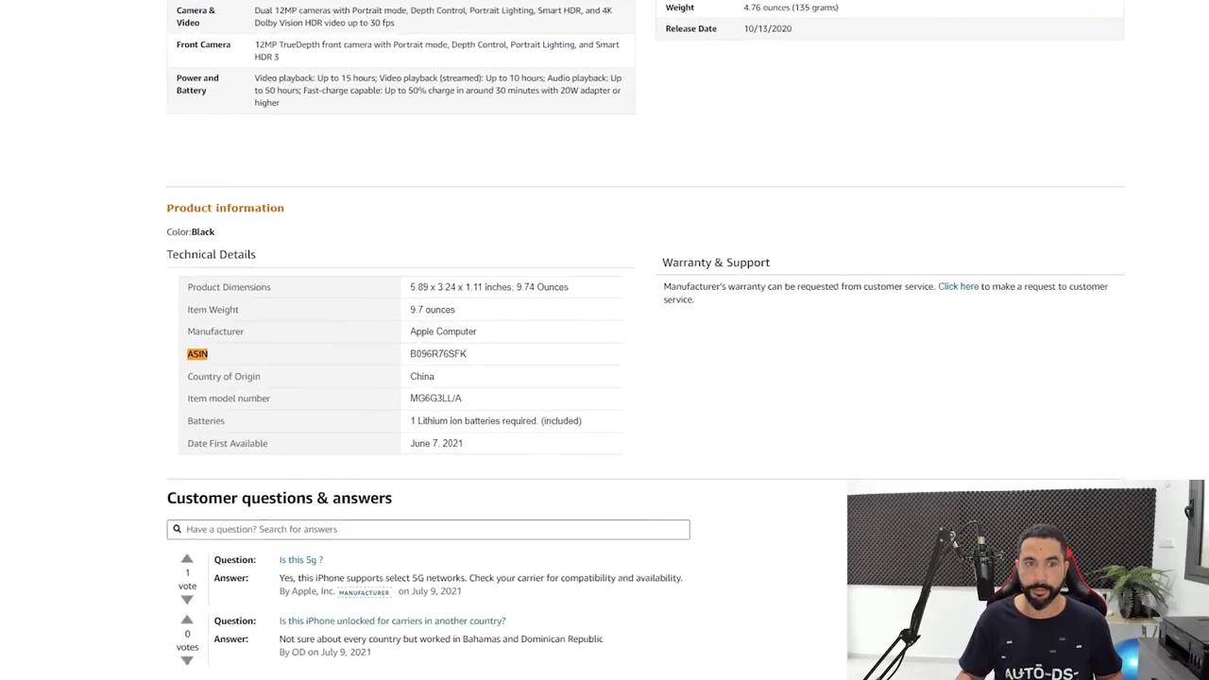
double_click(437, 354)
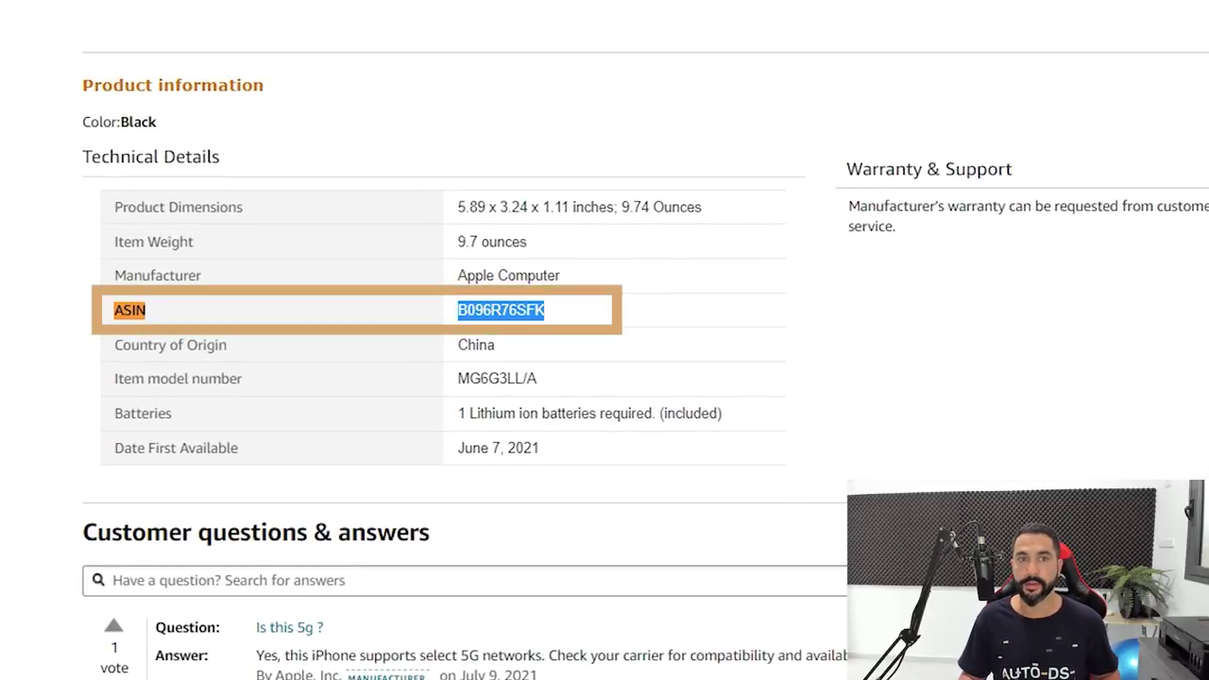
Copy the iPhone 12 Mini's Amazon URL, switch to AutoDS and add it as a draft with supplier Amazon, region United States
right_click(478, 2)
key("Escape")
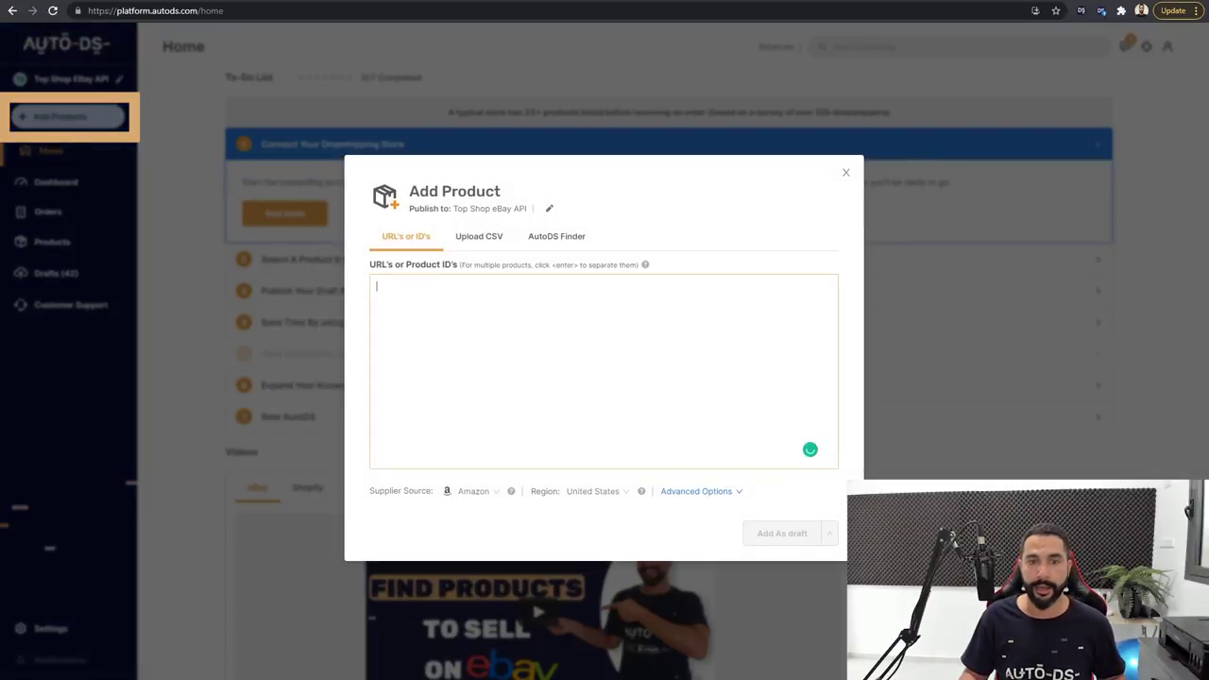
right_click(418, 289)
left_click(440, 389)
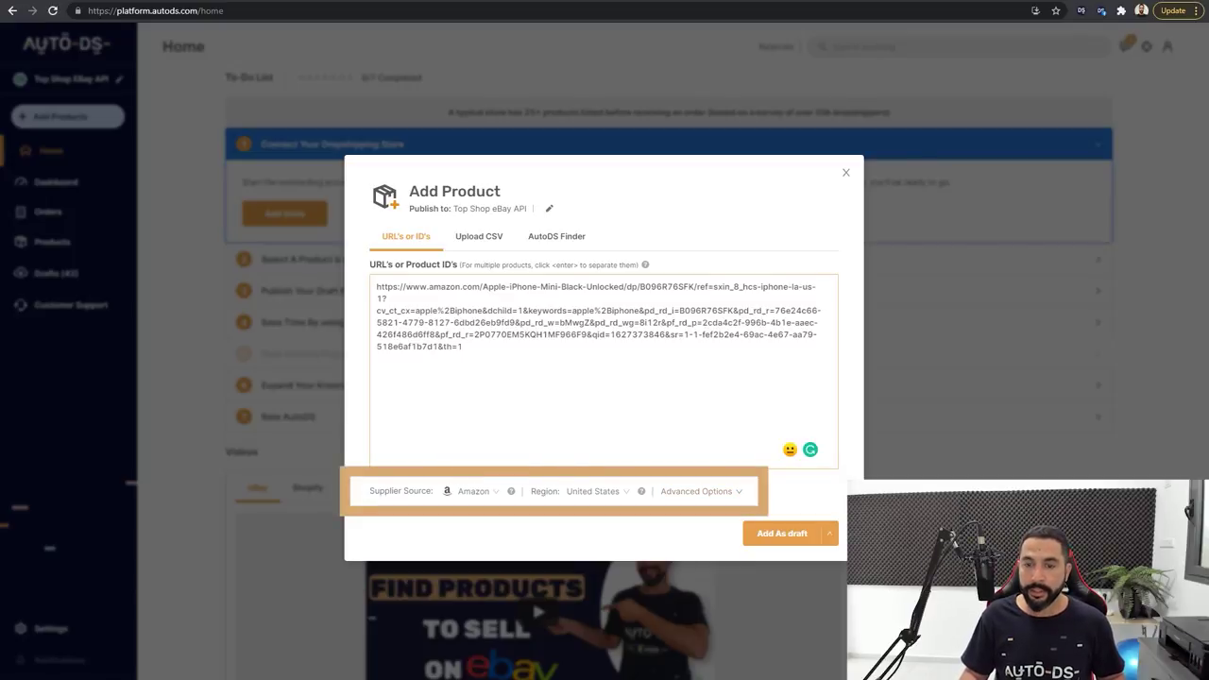
left_click(696, 491)
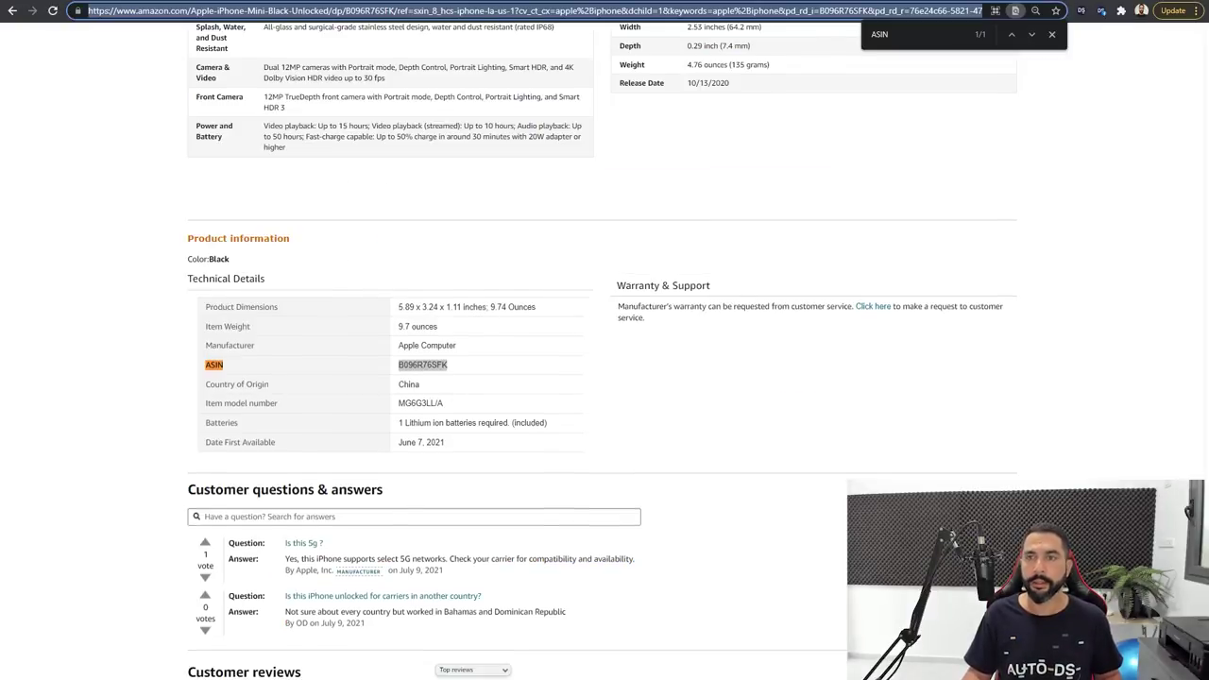
scroll(604, 378, "up", 20)
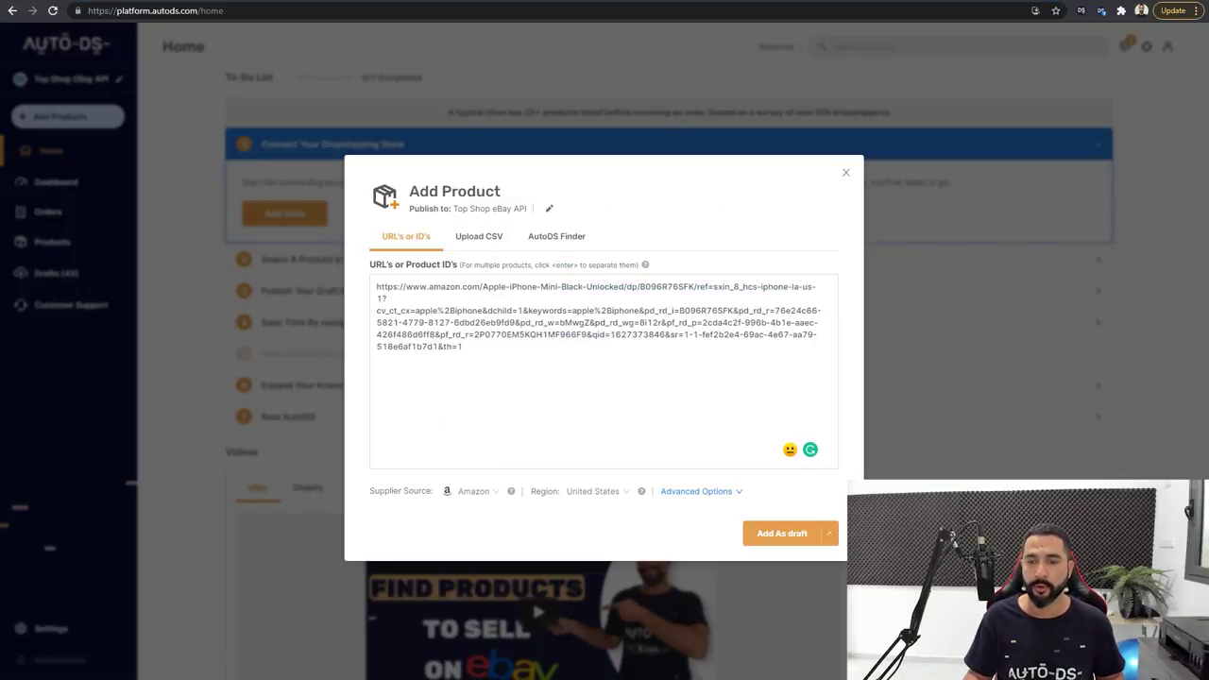
left_click(782, 533)
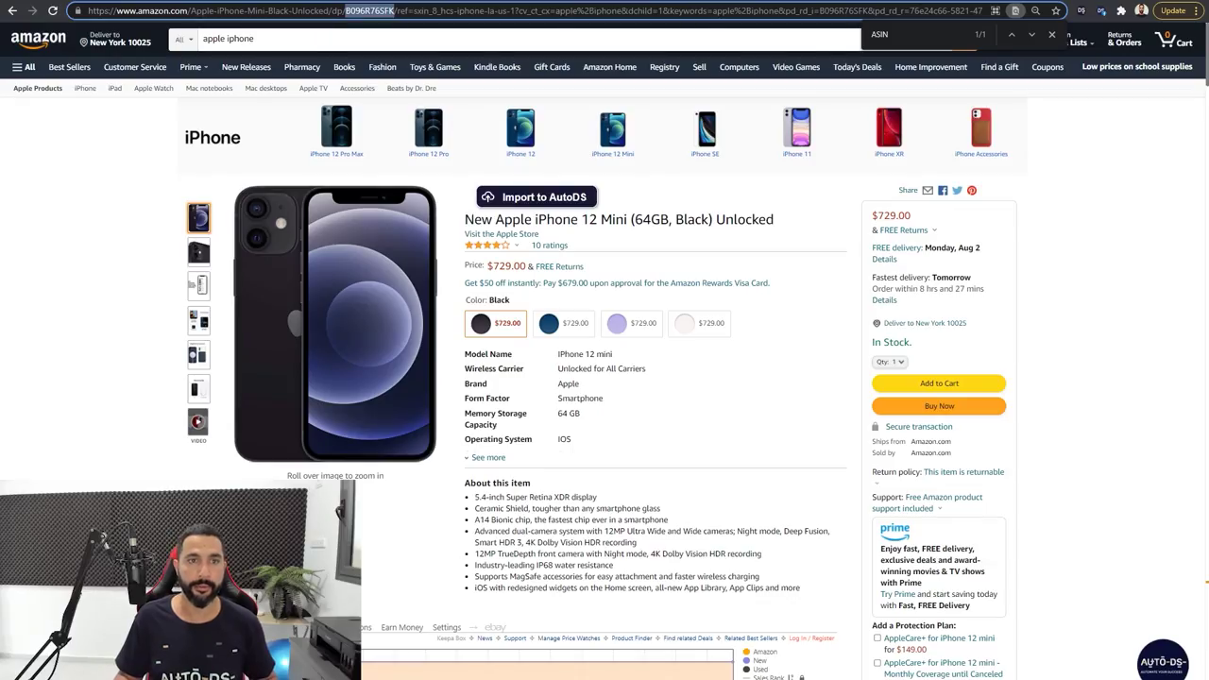
Switch to Amazon, search for "apple iphone case" and browse the first results
left_click(255, 39)
type("case")
key("Return")
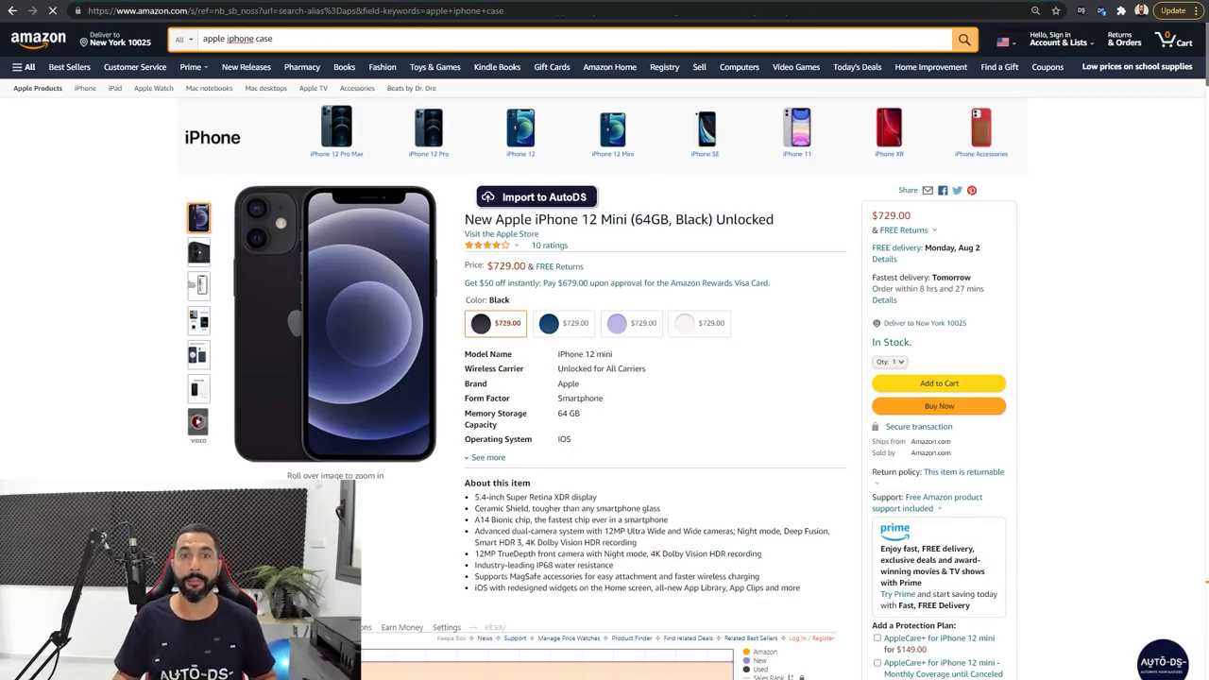
scroll(604, 378, "down", 1)
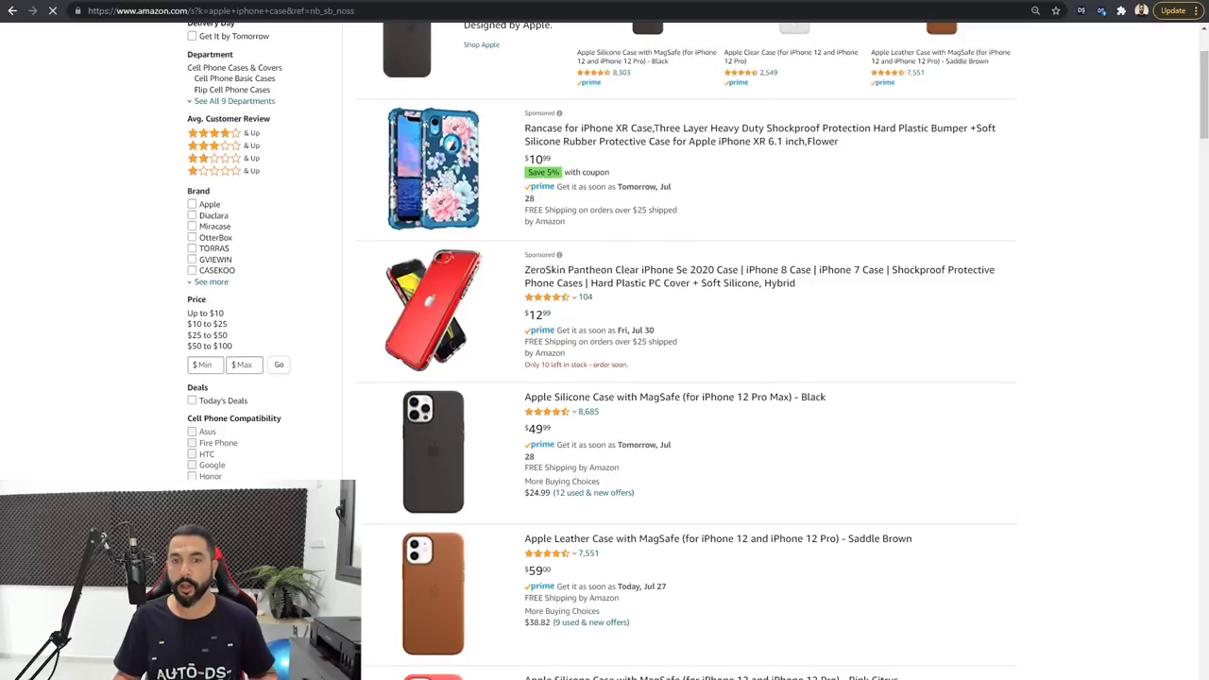
scroll(604, 378, "down", 2)
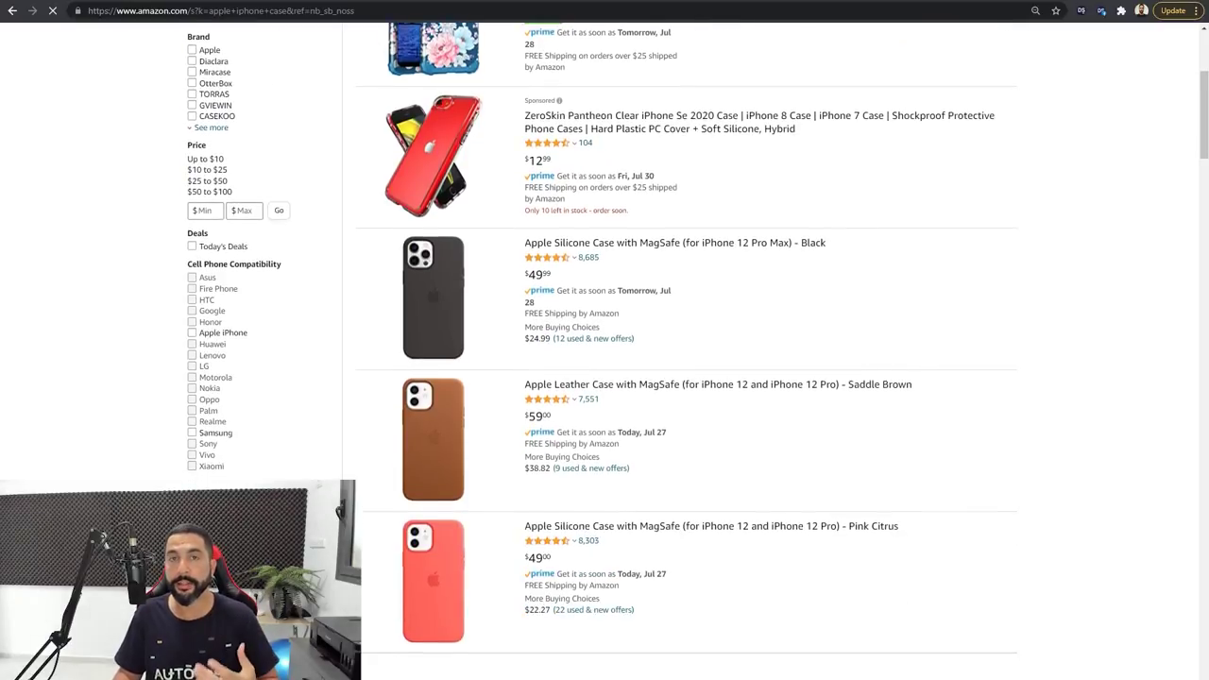
scroll(605, 378, "down", 2)
scroll(604, 378, "down", 5)
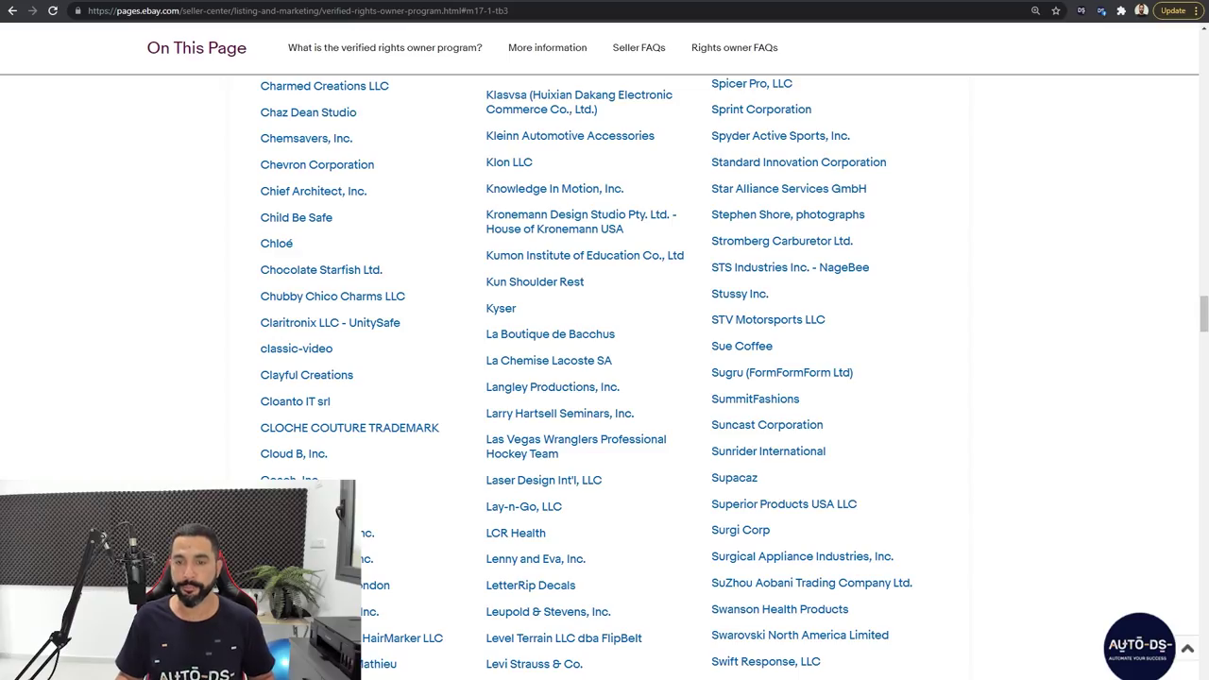
Search eBay's verified rights owner (VeRO) brand list for "ZAGG"
key("ctrl+f")
type("ZA")
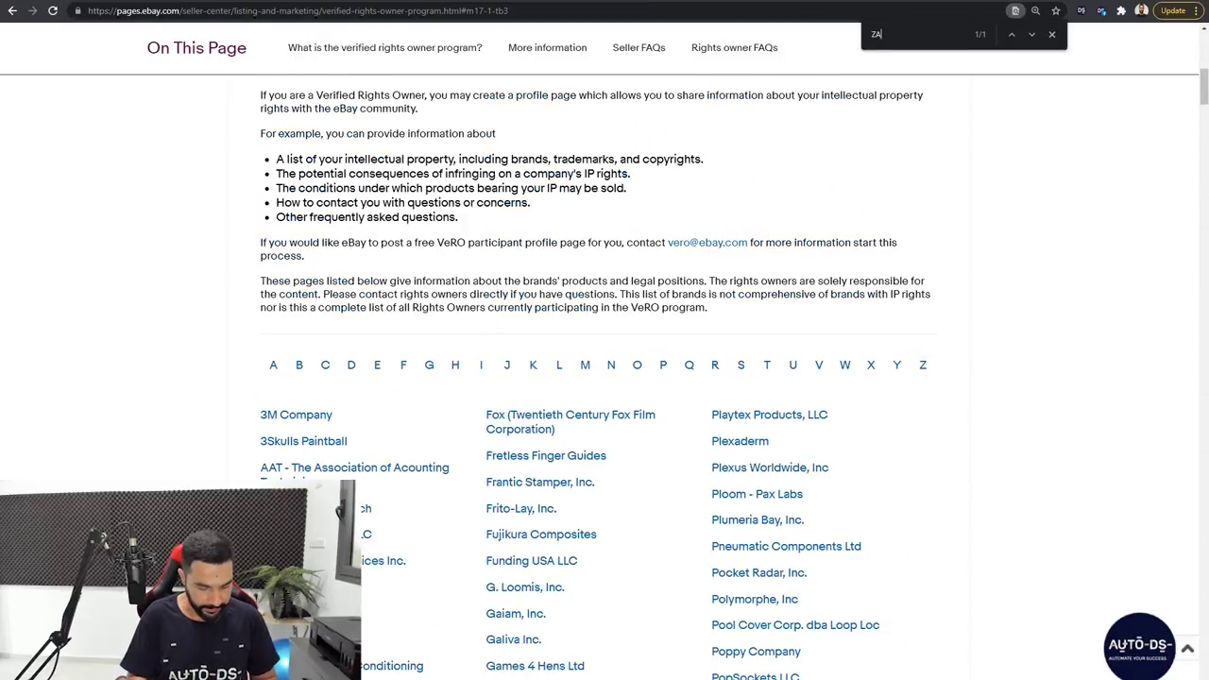
type("GG")
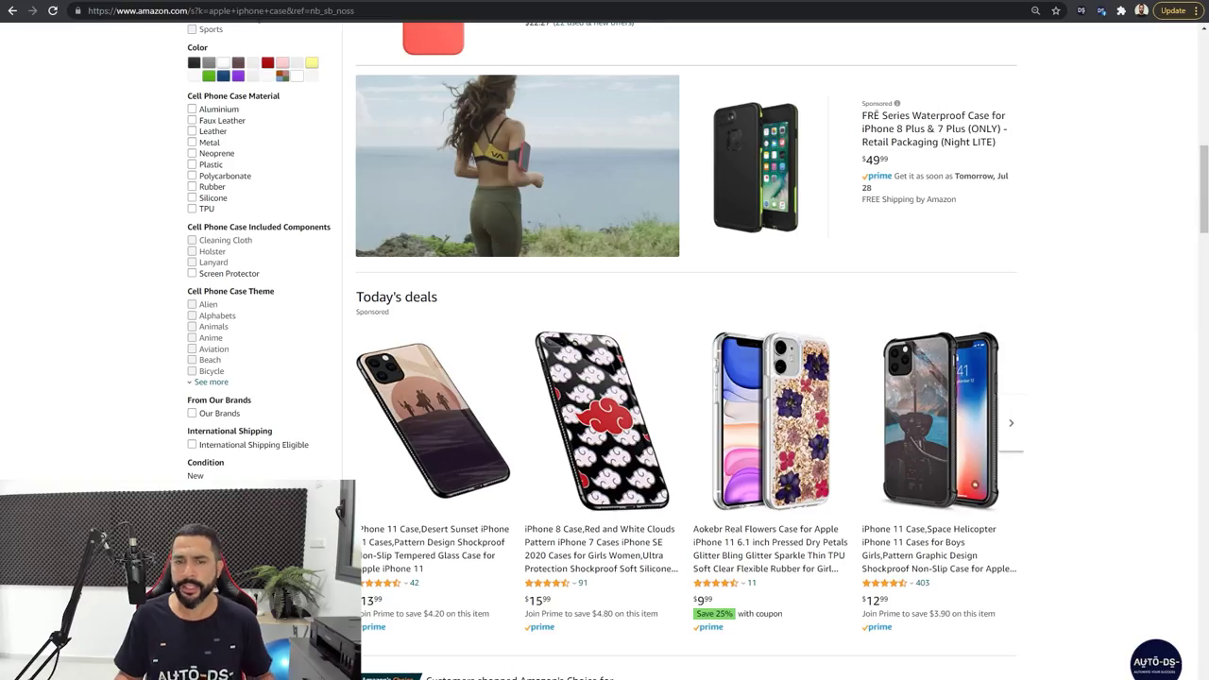
Look through the Amazon iPhone case results, including results page 3, for cases made by third-party brands
scroll(688, 350, "down", 9)
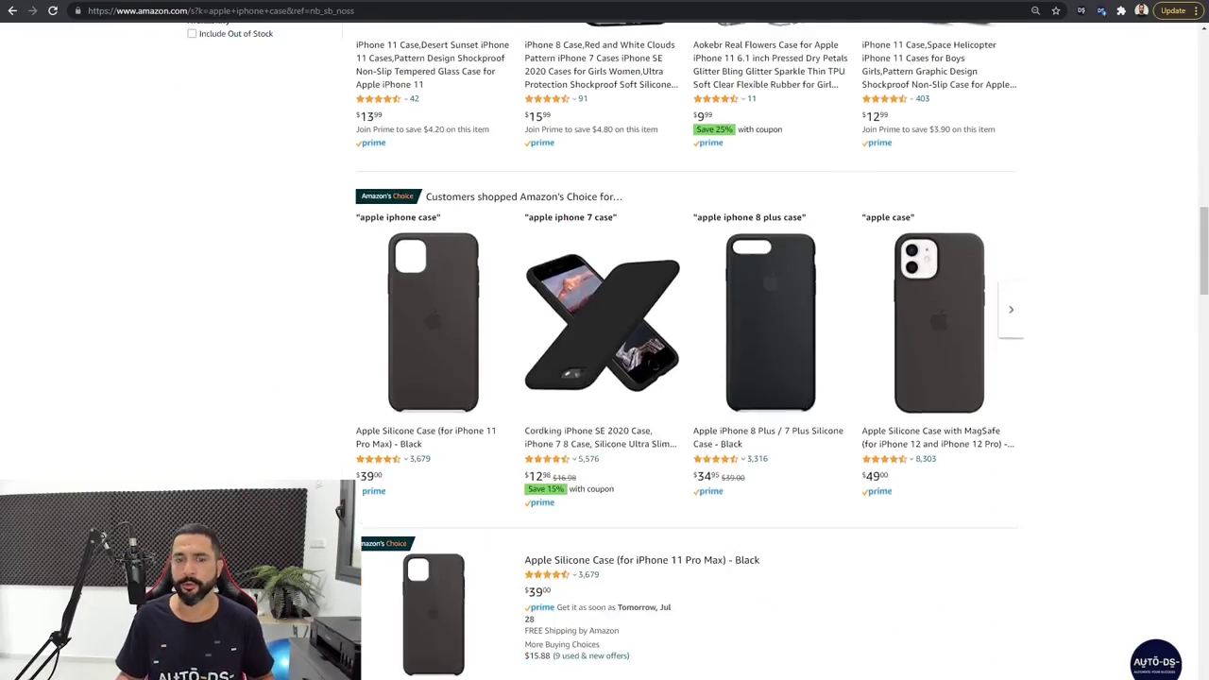
scroll(688, 349, "down", 2)
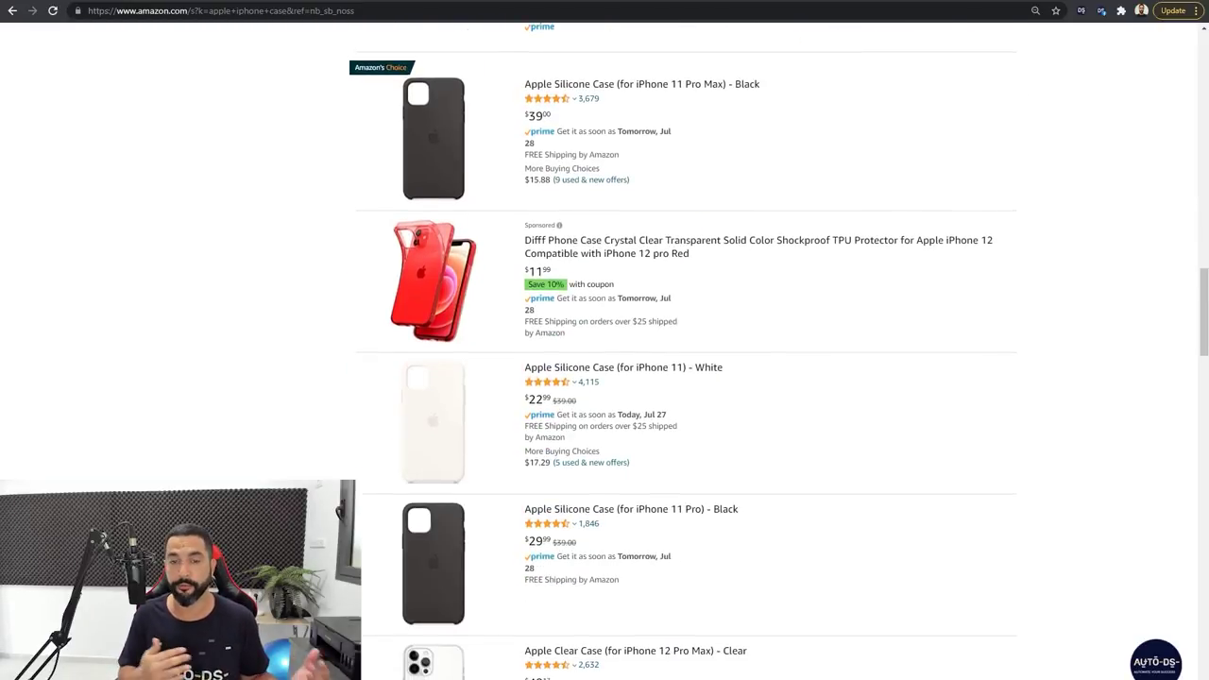
scroll(661, 236, "down", 3)
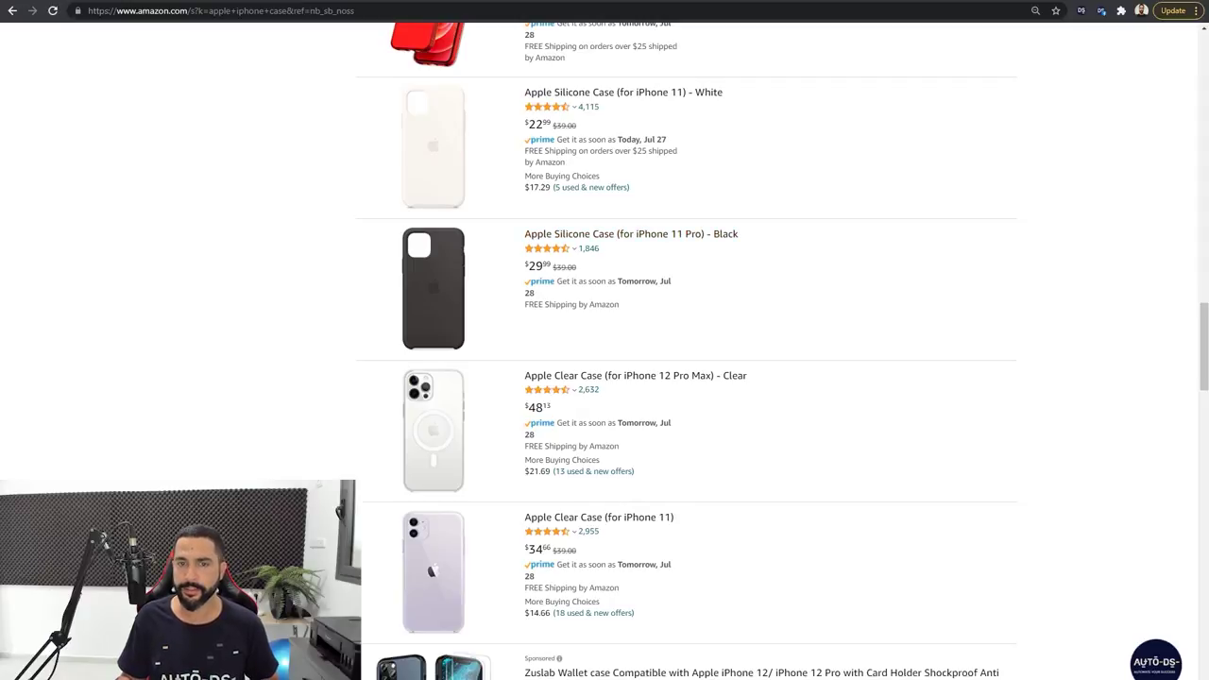
scroll(687, 350, "down", 3)
scroll(688, 350, "down", 6)
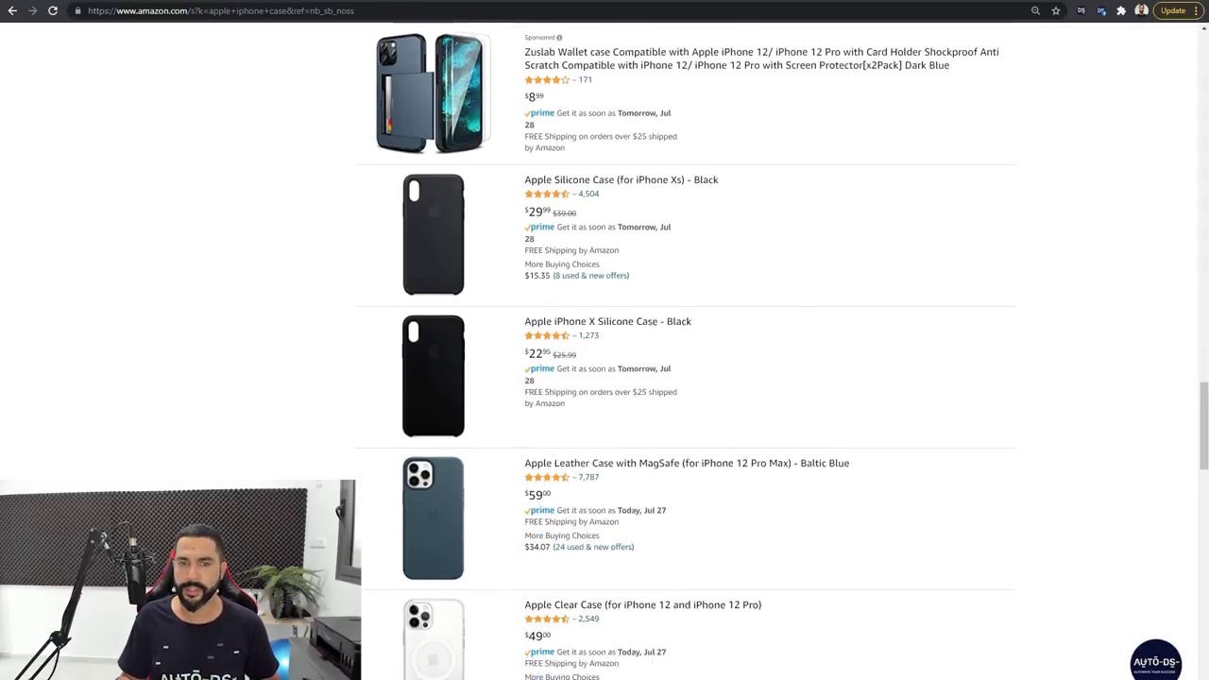
scroll(688, 350, "down", 10)
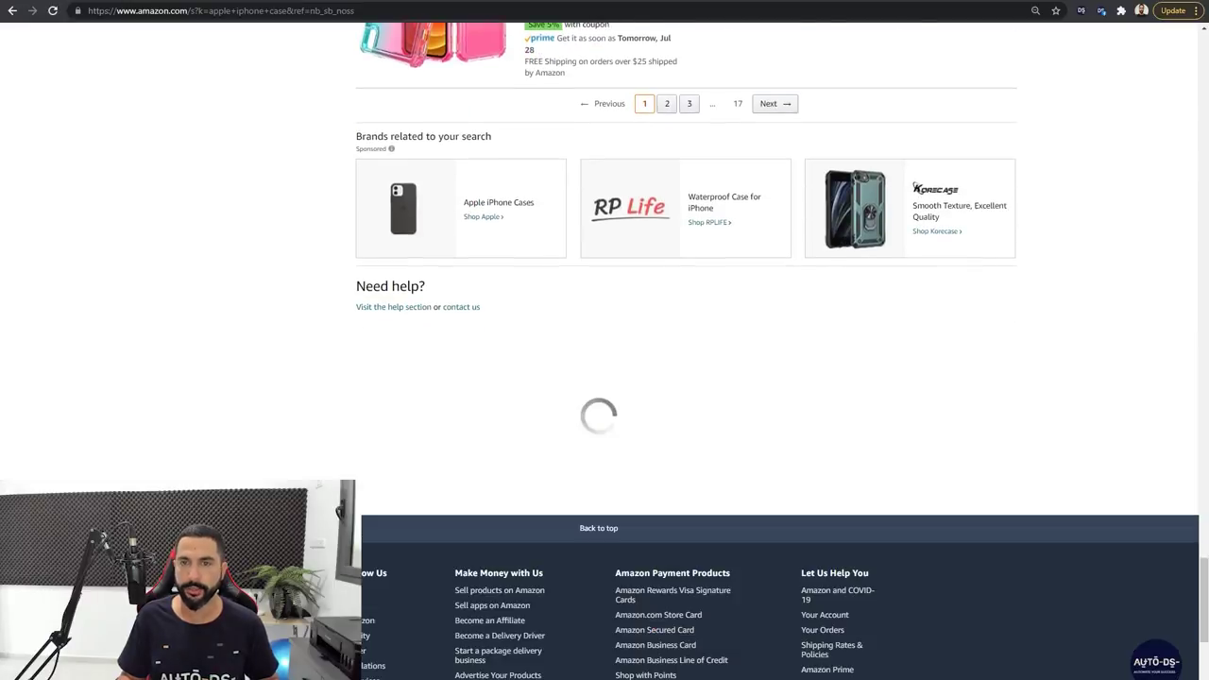
left_click(688, 103)
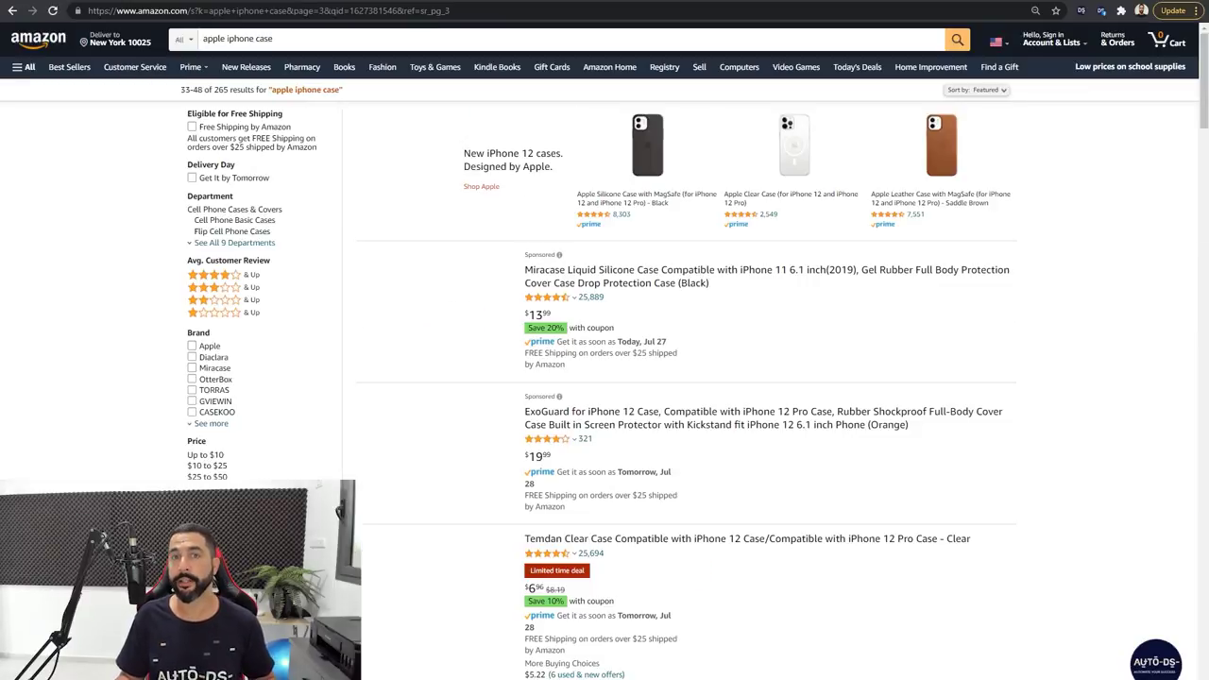
scroll(688, 349, "down", 1)
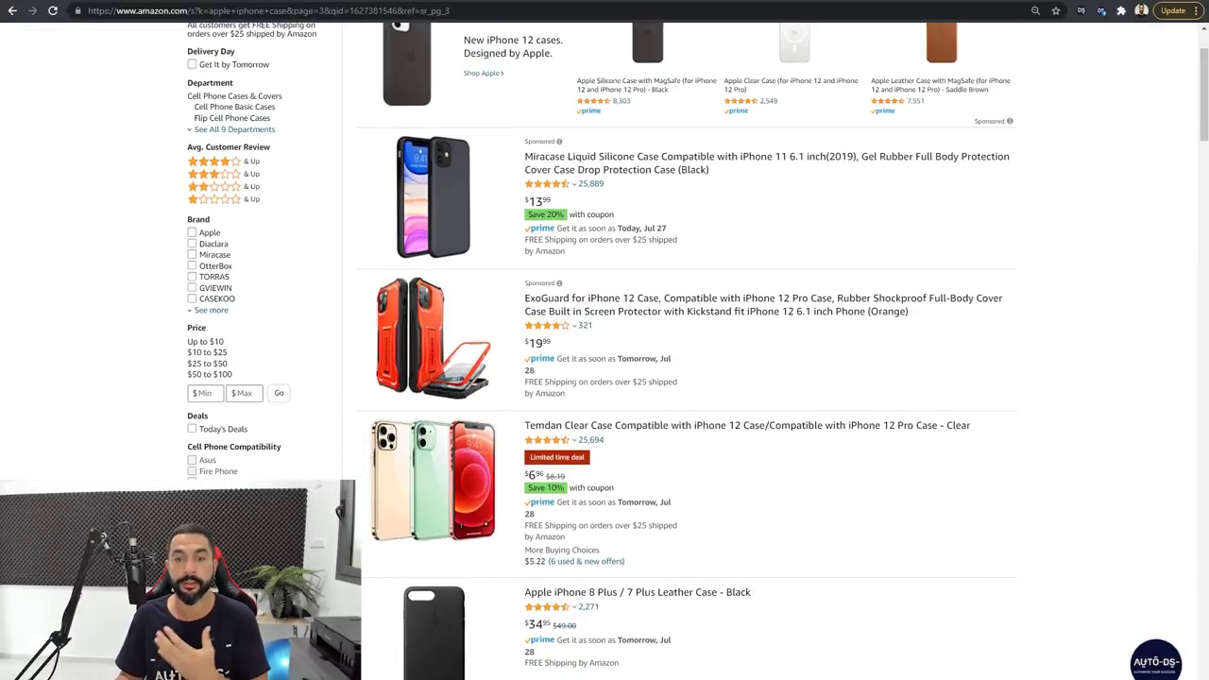
scroll(688, 350, "down", 8)
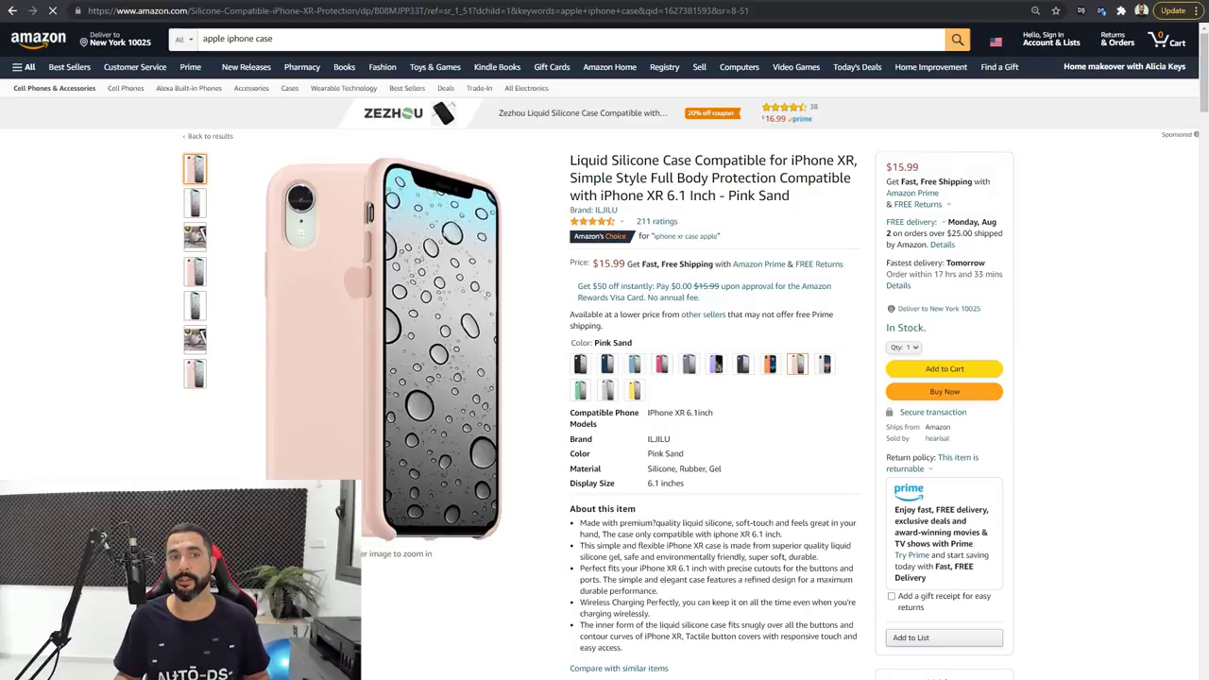
Copy the product ID B08MJPP33T from the web address of the pink sand iPhone XR silicone case page
key("ctrl+l")
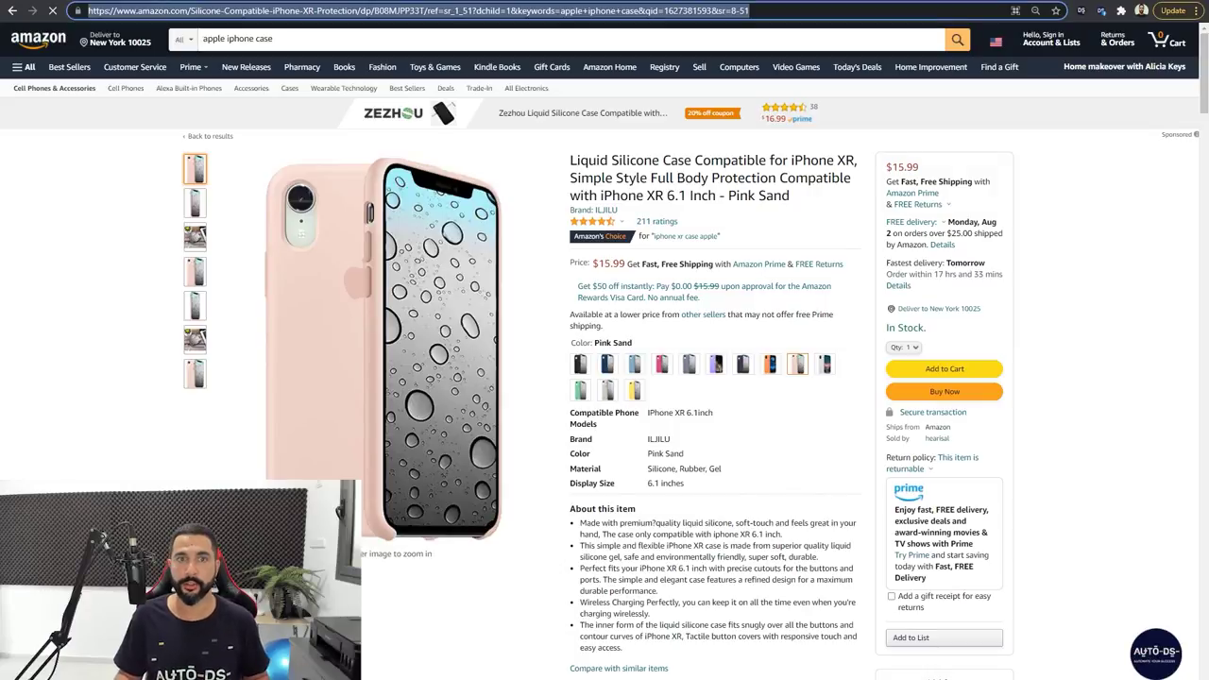
double_click(399, 10)
right_click(401, 10)
left_click(425, 81)
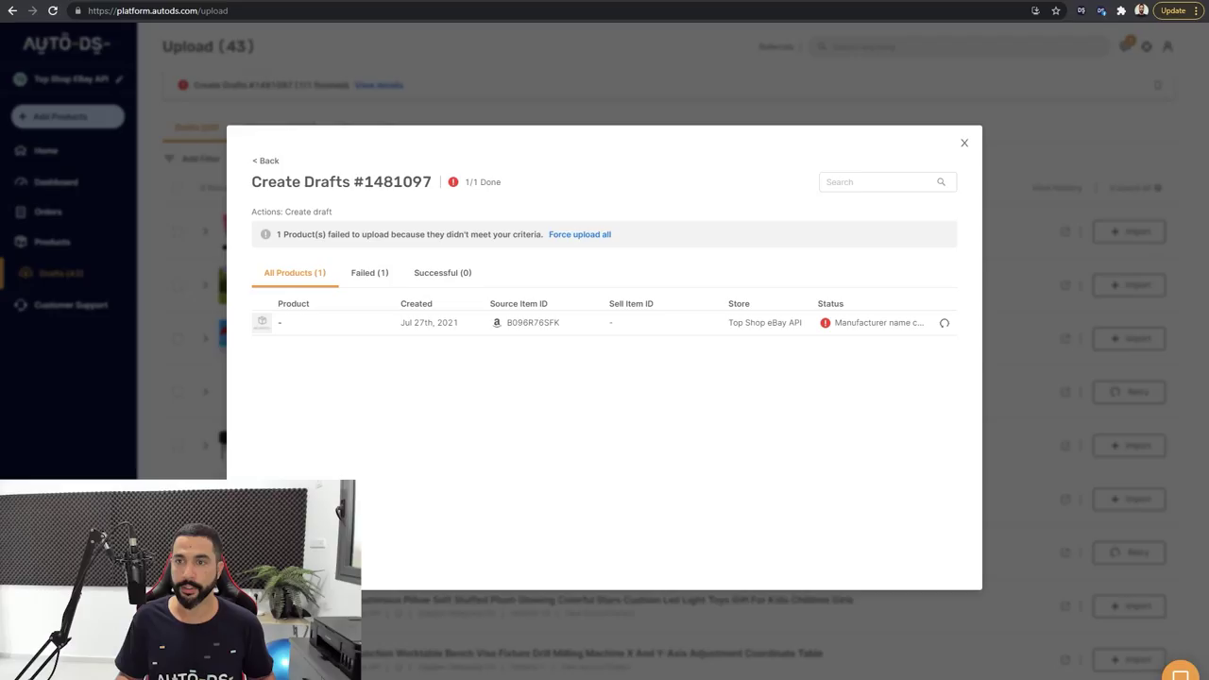
Switch to AutoDS, close the draft creation details and add product ID B08MJPP33T as a draft after reviewing the advanced options
key("Escape")
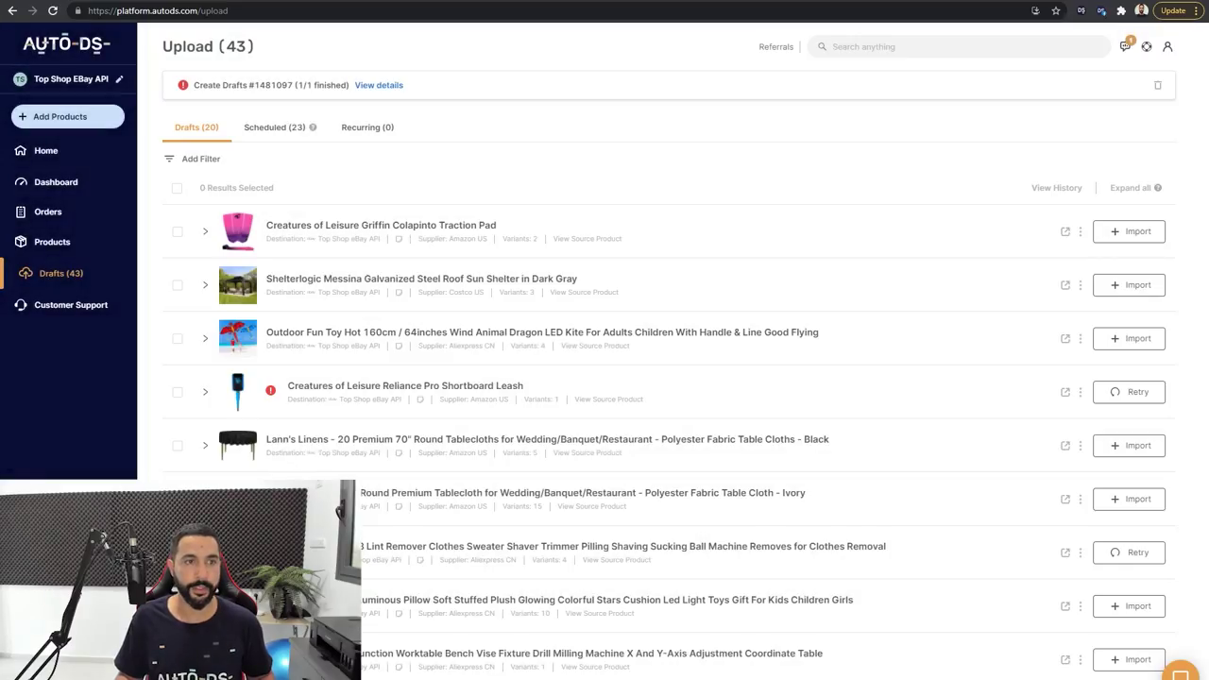
left_click(68, 116)
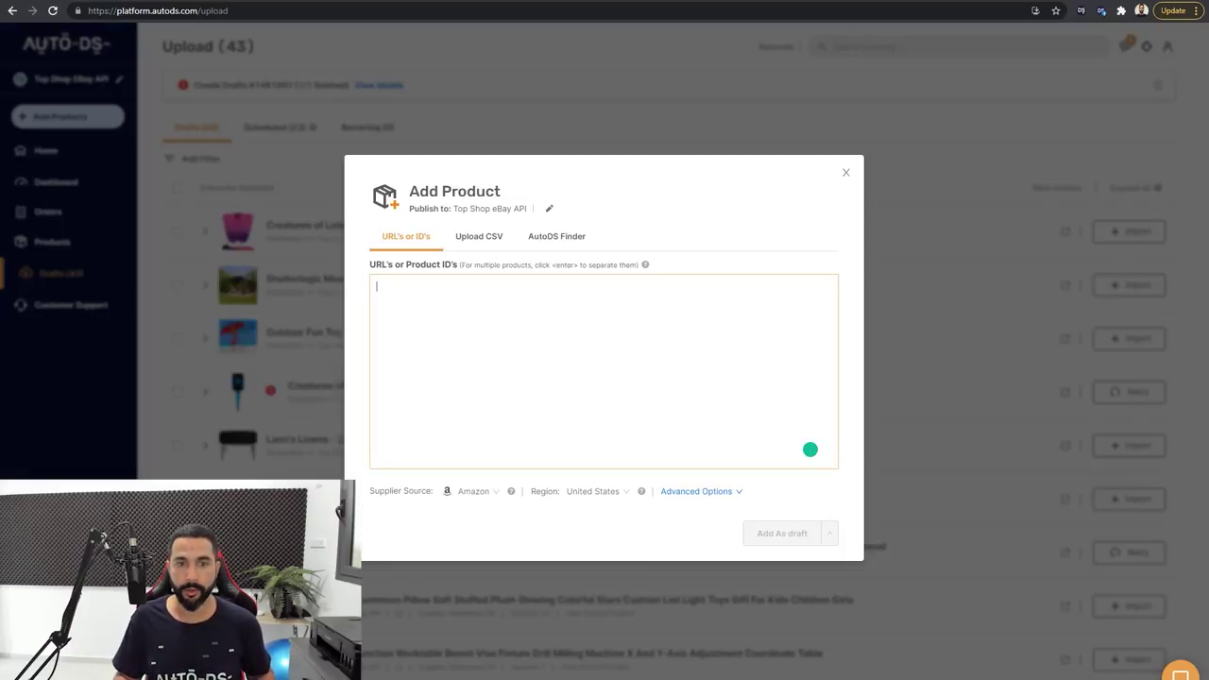
key("ctrl+v")
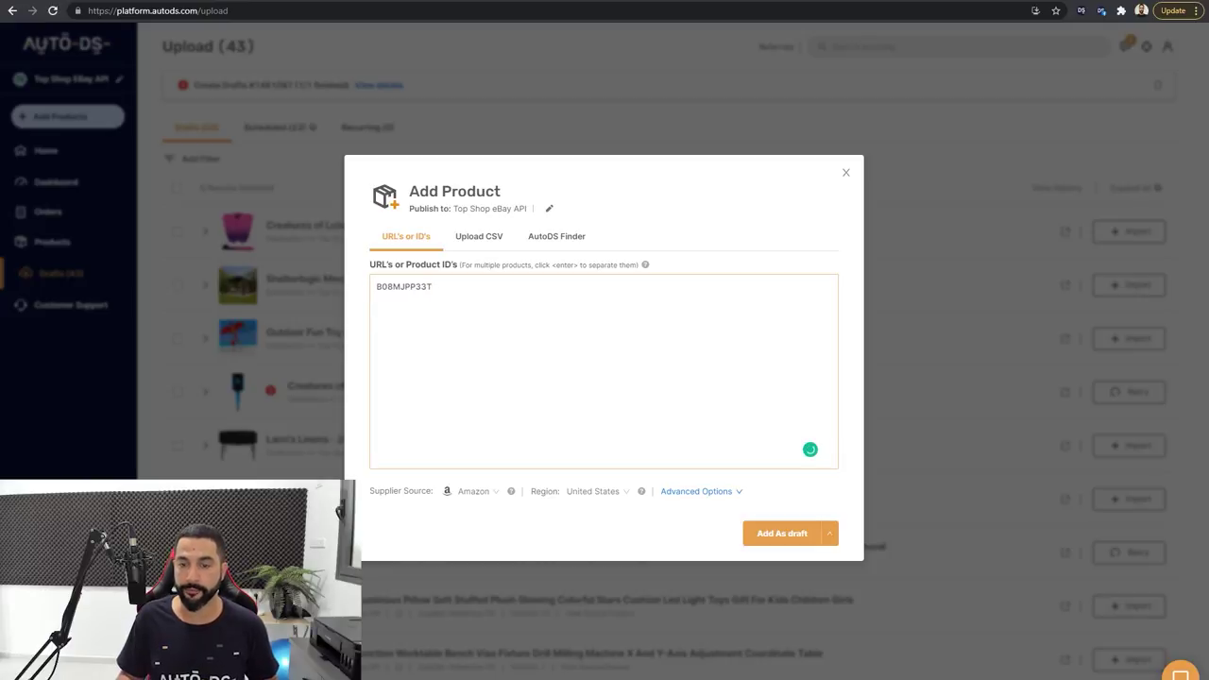
left_click(699, 491)
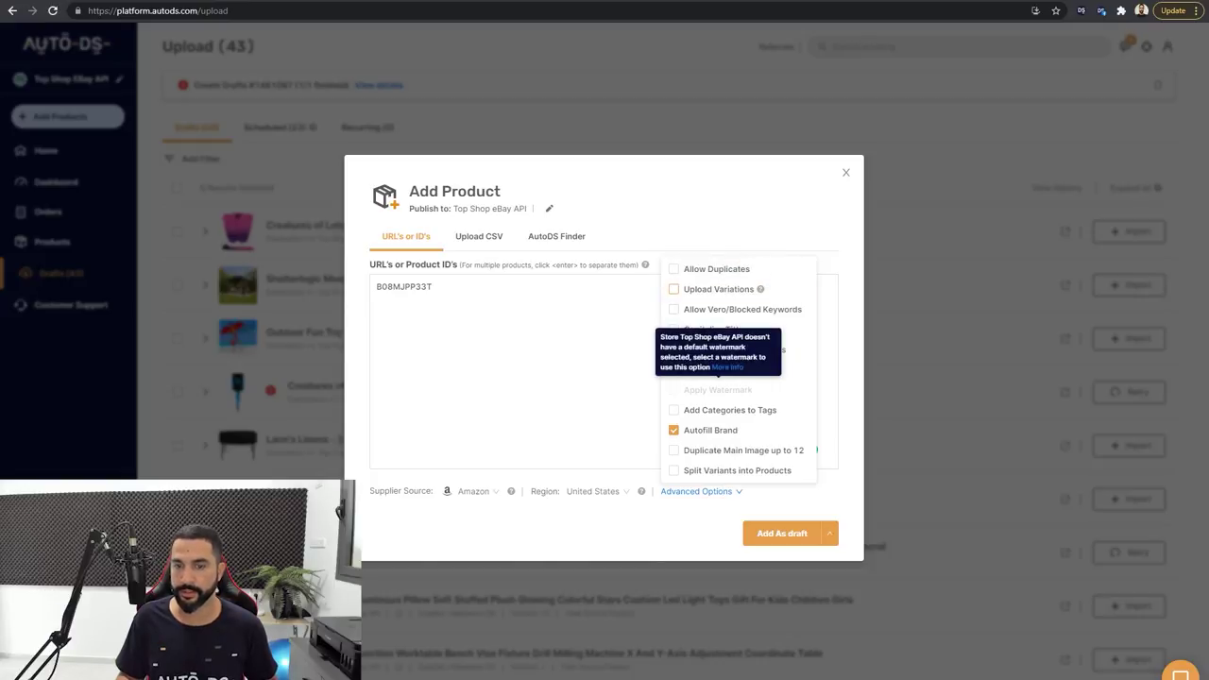
left_click(782, 532)
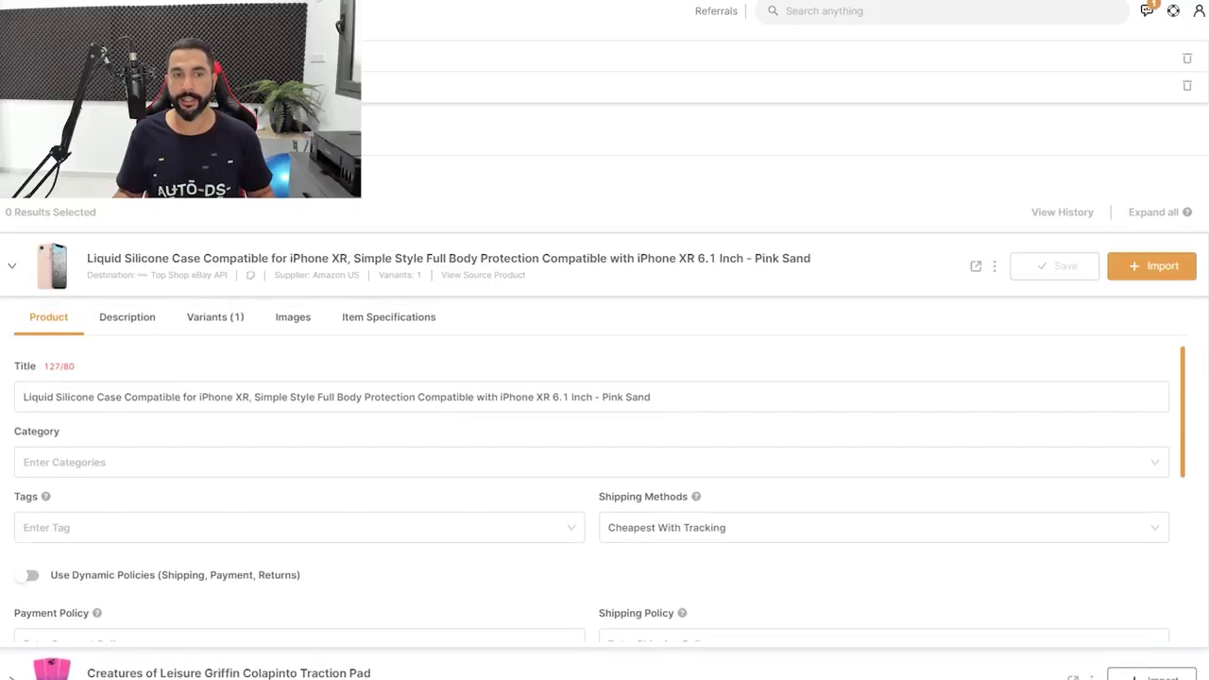
Replace the silicone case draft's title with "Apple iPhone Case"
left_click(591, 397)
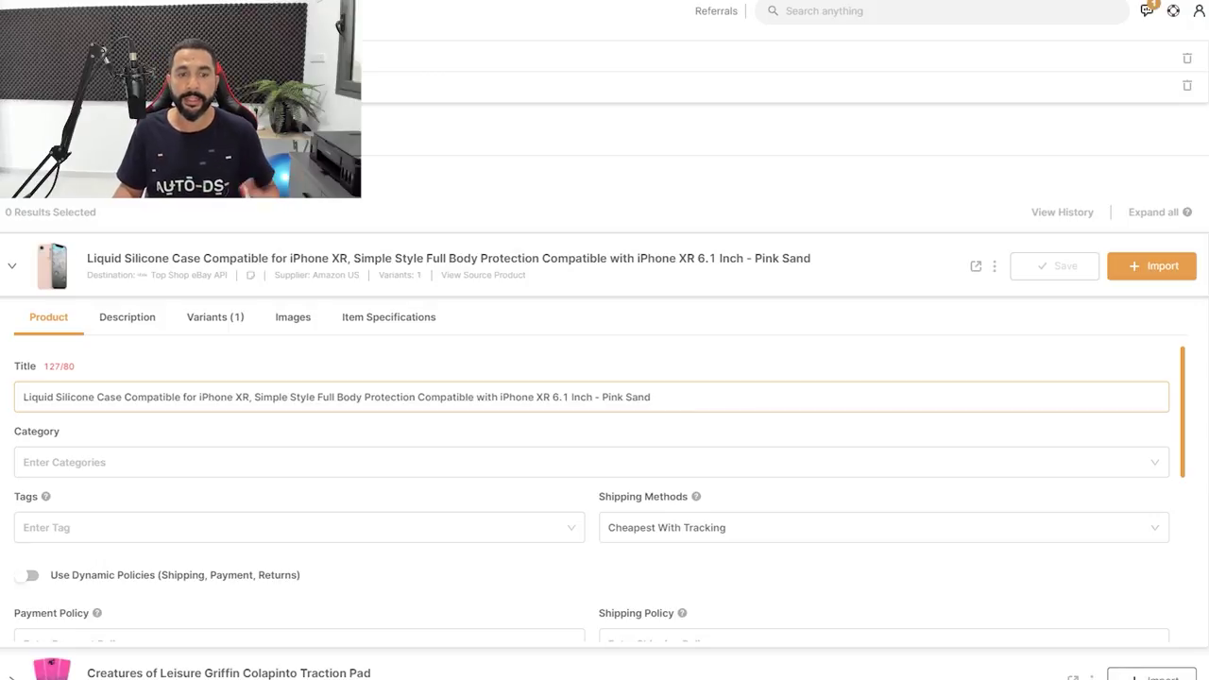
key("ctrl+a")
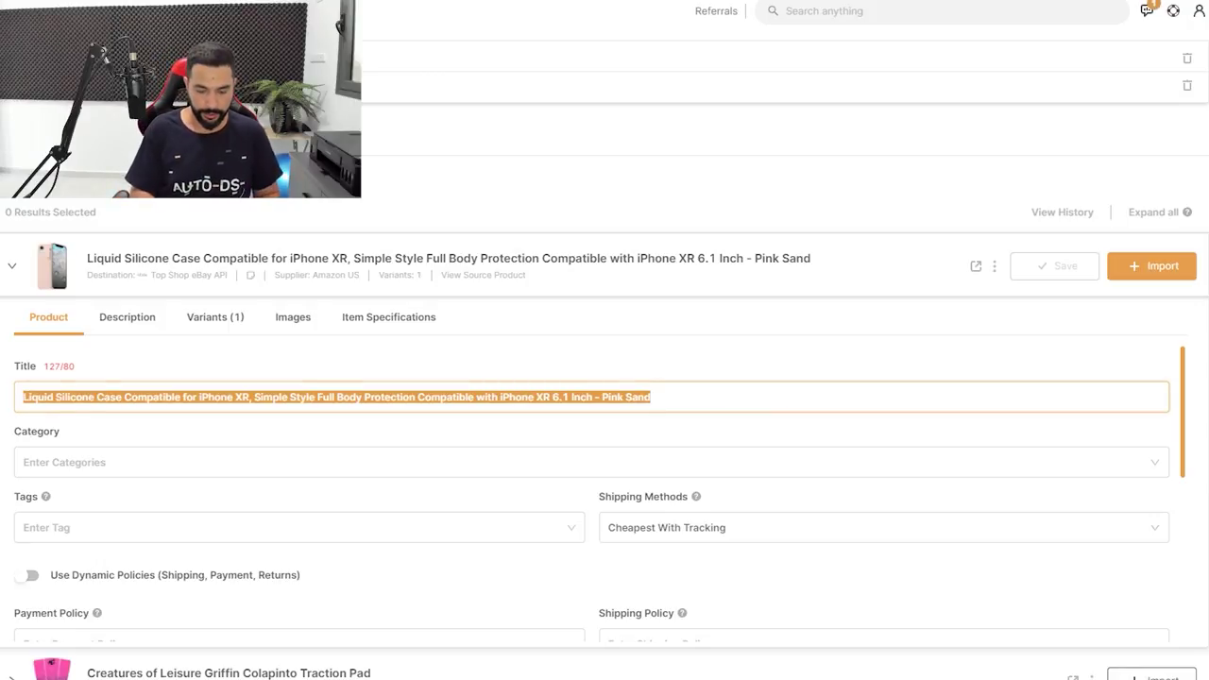
type("Apple")
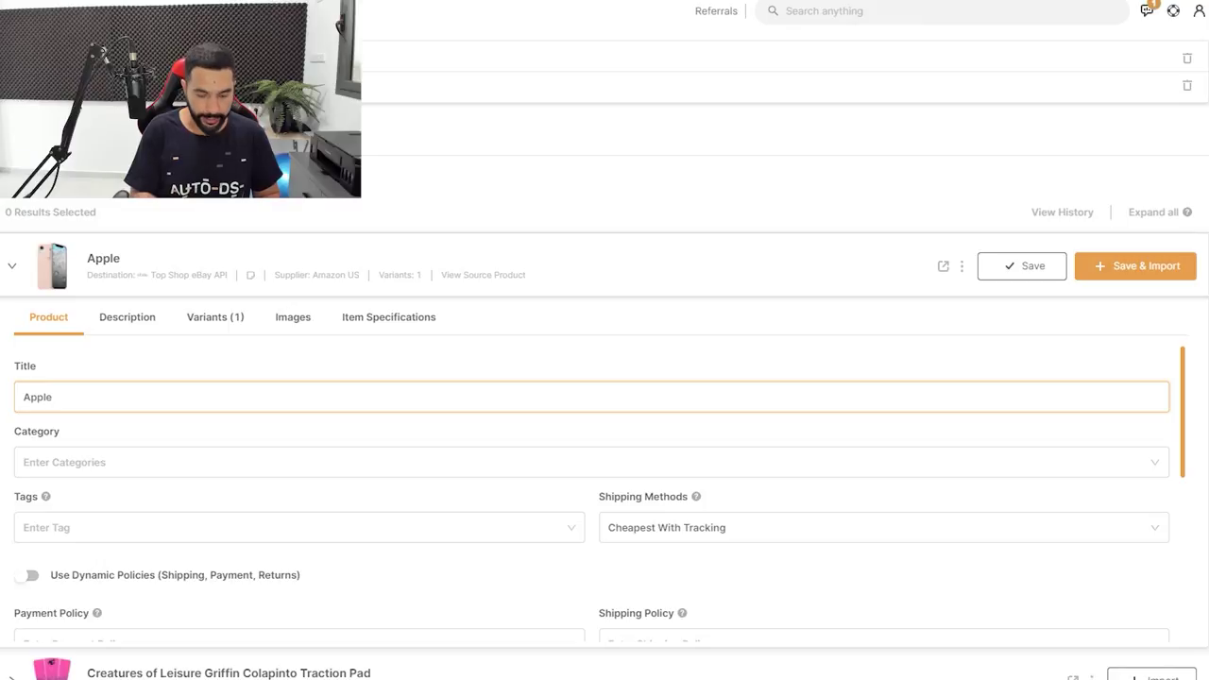
type(" iPhone Case")
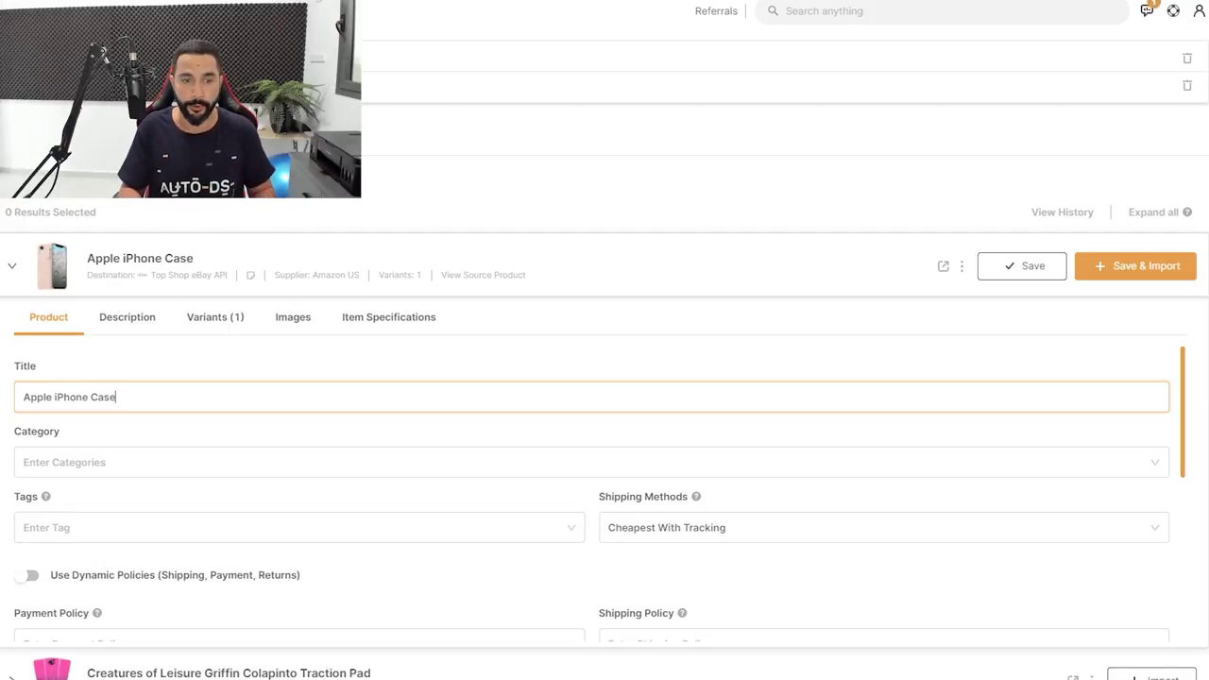
Set the silicone case draft's title to "Silicone Case For Apple iPhone"
key("ctrl+a")
type("Silico")
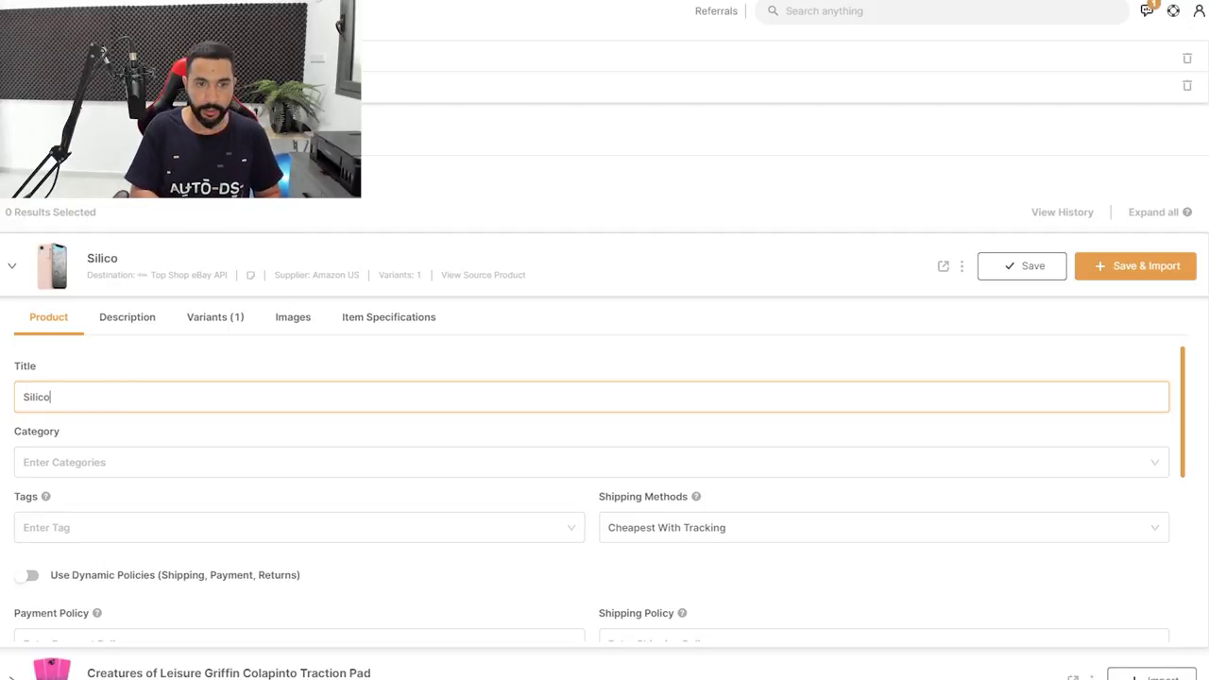
type("ne Case For Applie iPhone")
left_click(143, 396)
key("BackSpace")
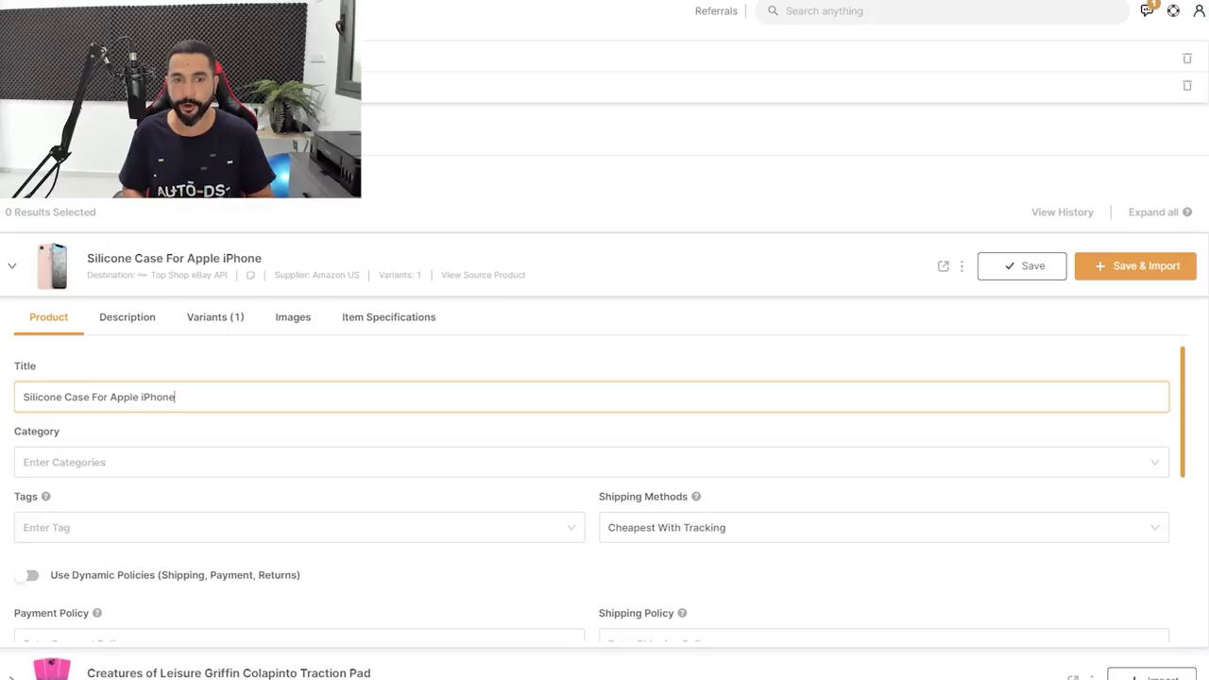